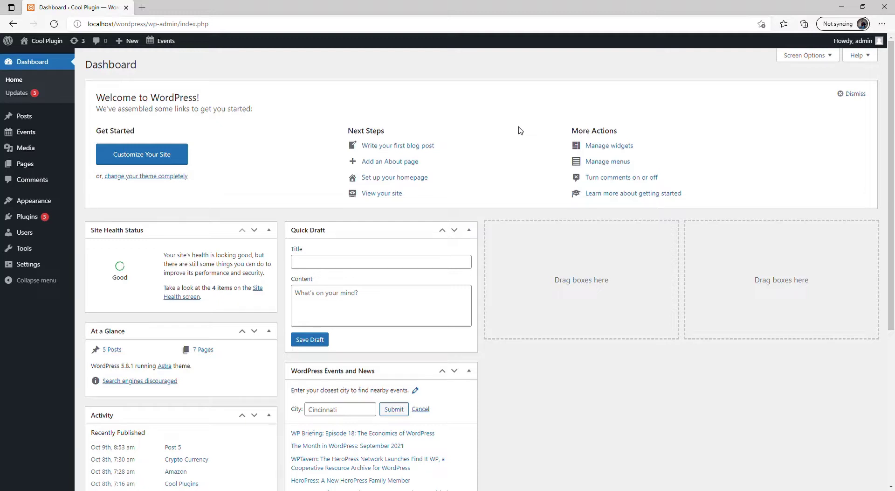
Search plugins for 'event shortcode', then install and activate Events Shortcodes For The Events Calendar
{"action": "mouse_move", "coordinate": [52, 218]}
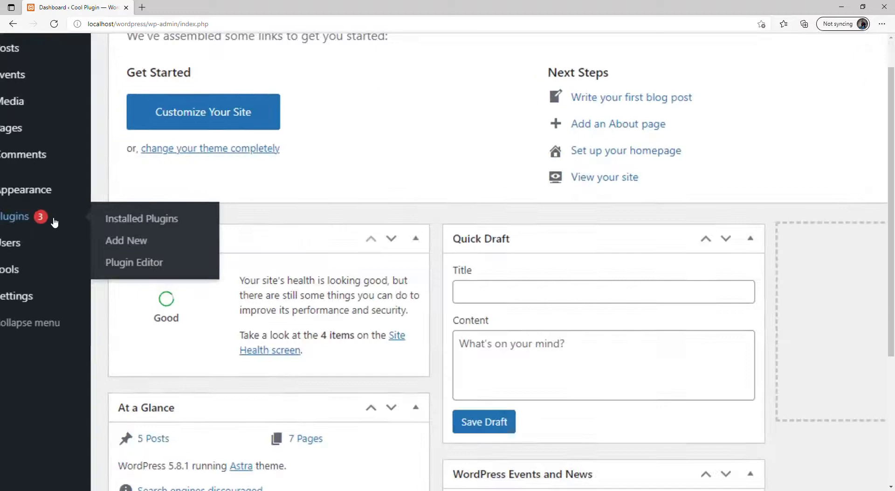
{"action": "left_click", "coordinate": [133, 239]}
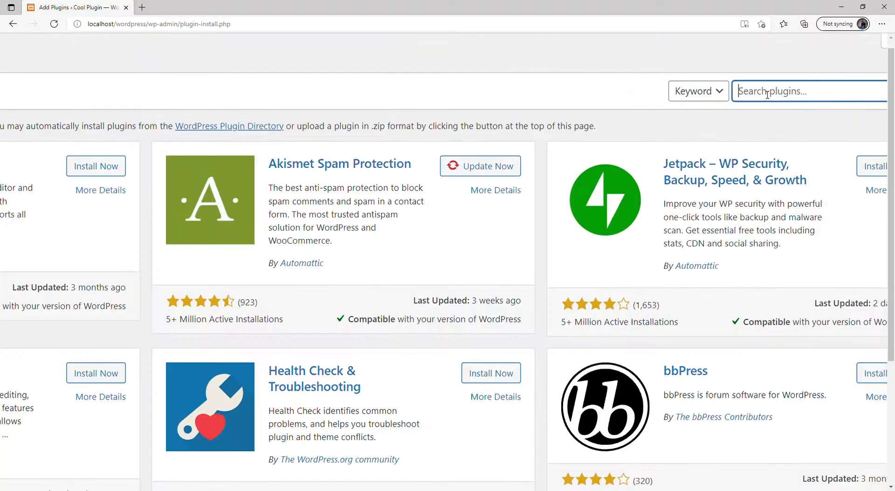
{"action": "left_click", "coordinate": [768, 94]}
{"action": "type", "text": "ev"}
{"action": "type", "text": "ent sho"}
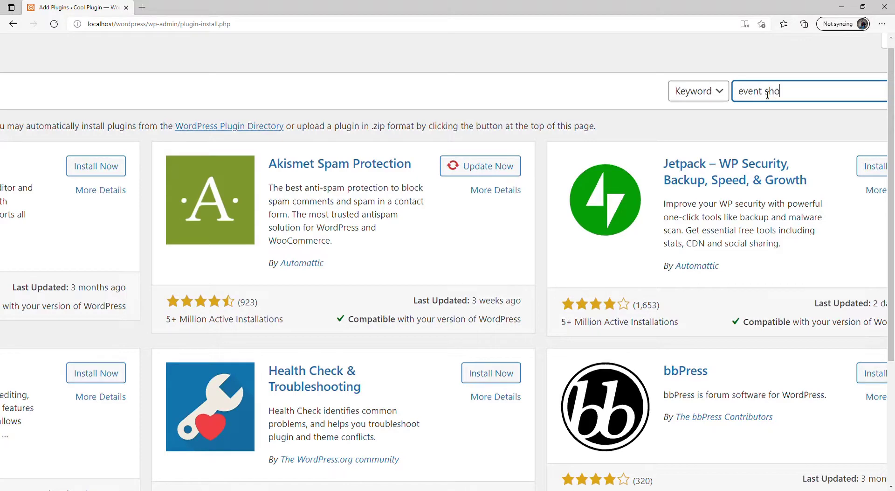
{"action": "type", "text": "rtcode"}
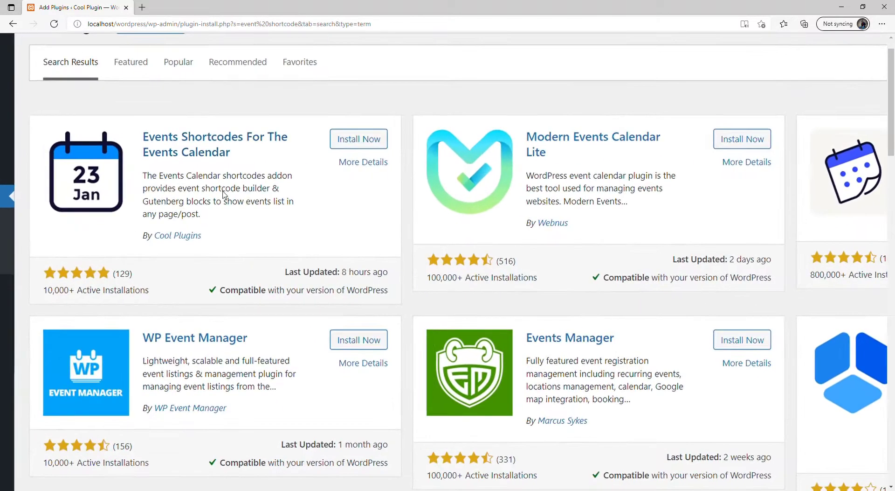
{"action": "left_click", "coordinate": [366, 142]}
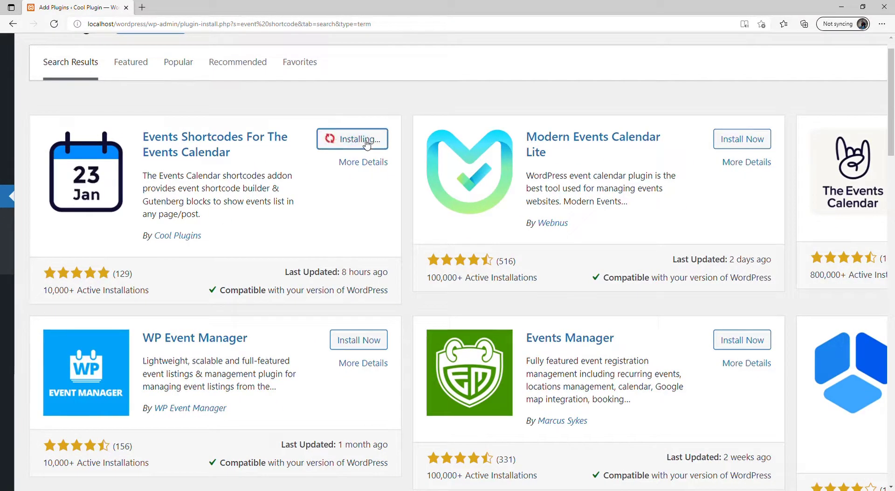
{"action": "left_click", "coordinate": [358, 143]}
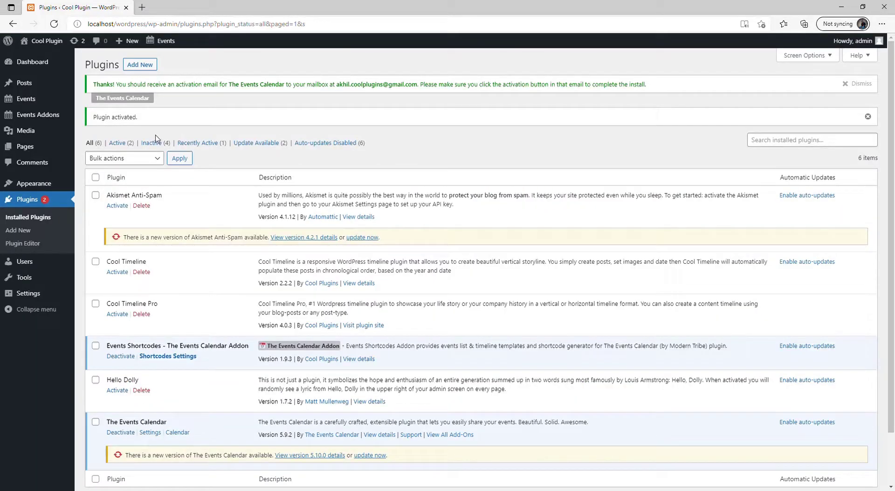
{"action": "mouse_move", "coordinate": [49, 120]}
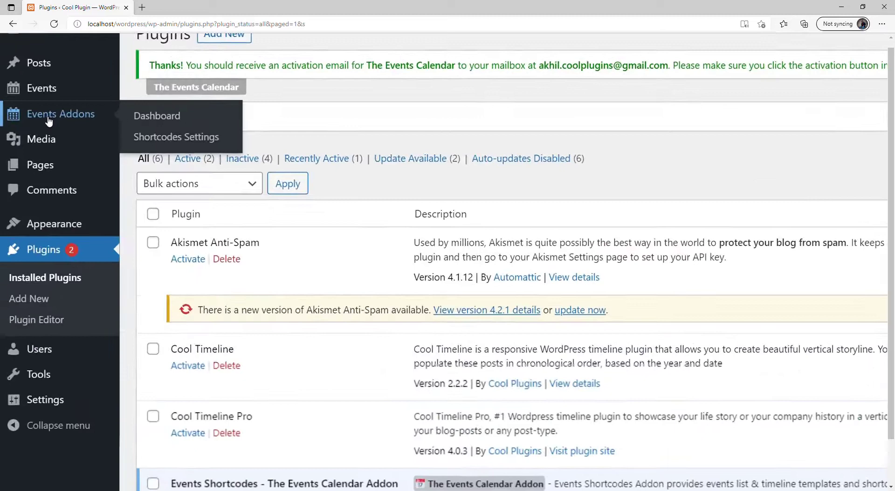
{"action": "left_click", "coordinate": [162, 125]}
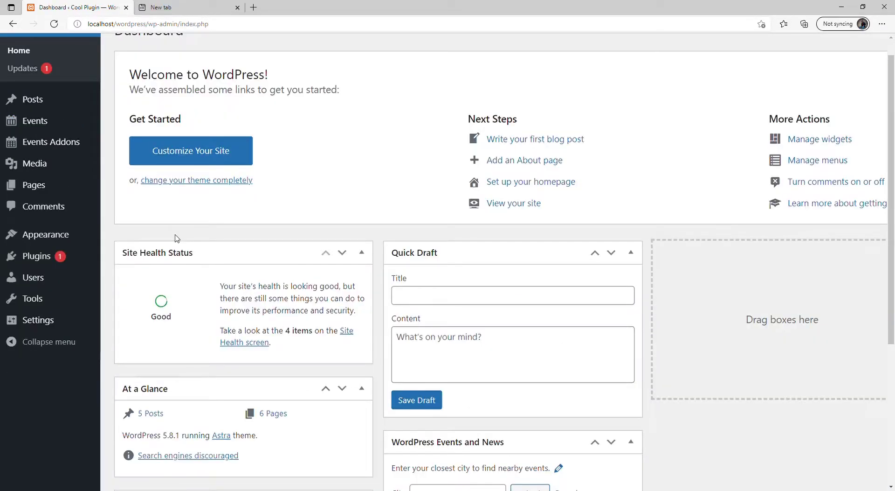
Create a new page titled 'Event calander' and search the block inserter for 'event'
{"action": "mouse_move", "coordinate": [50, 183]}
{"action": "left_click", "coordinate": [123, 205]}
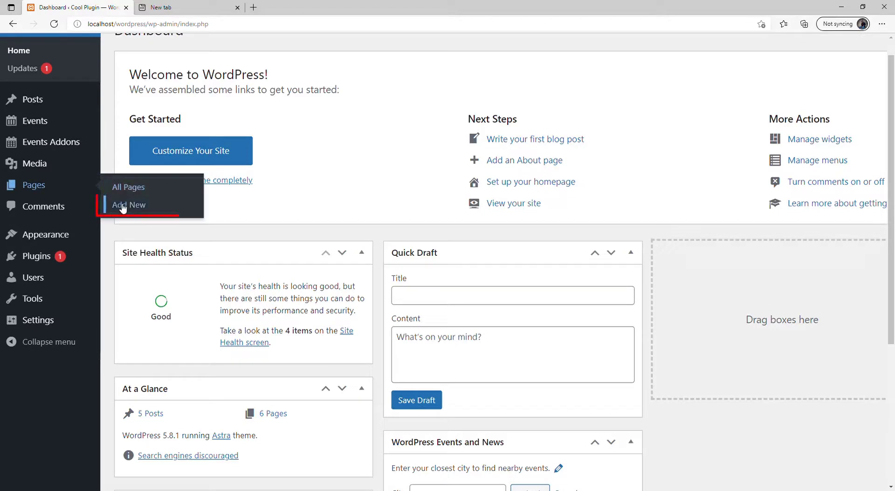
{"action": "type", "text": "E"}
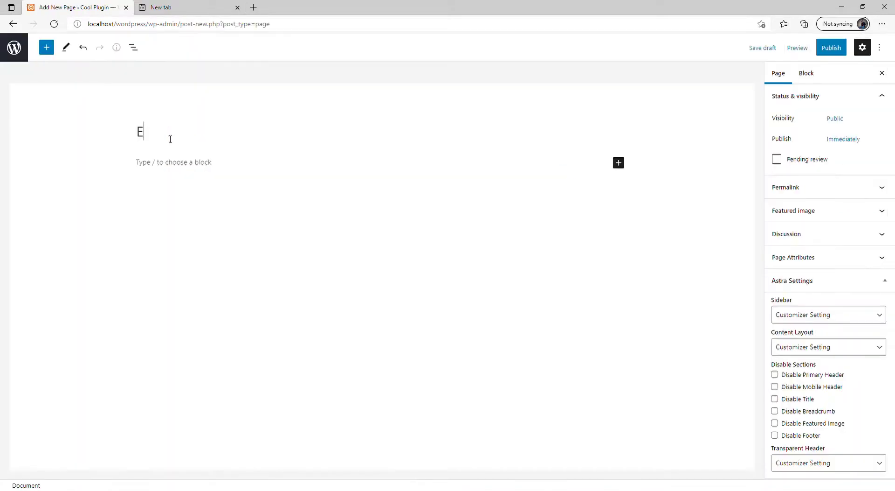
{"action": "type", "text": "vent calander"}
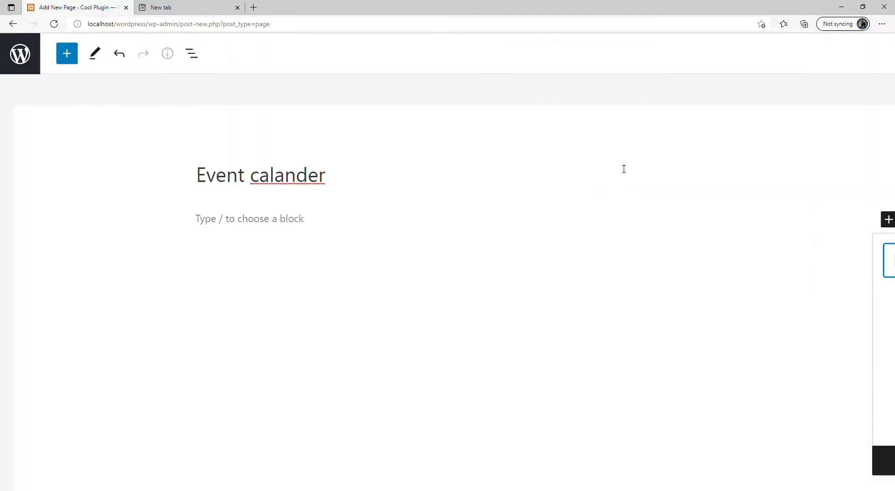
{"action": "left_click", "coordinate": [619, 163]}
{"action": "type", "text": "event"}
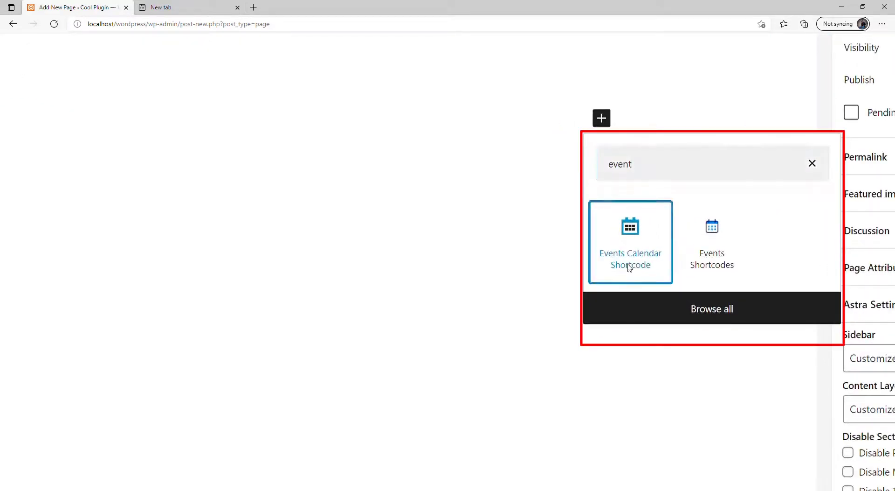
Insert the Events Calendar Shortcode block, publish the page, and view it live
{"action": "left_click", "coordinate": [631, 263]}
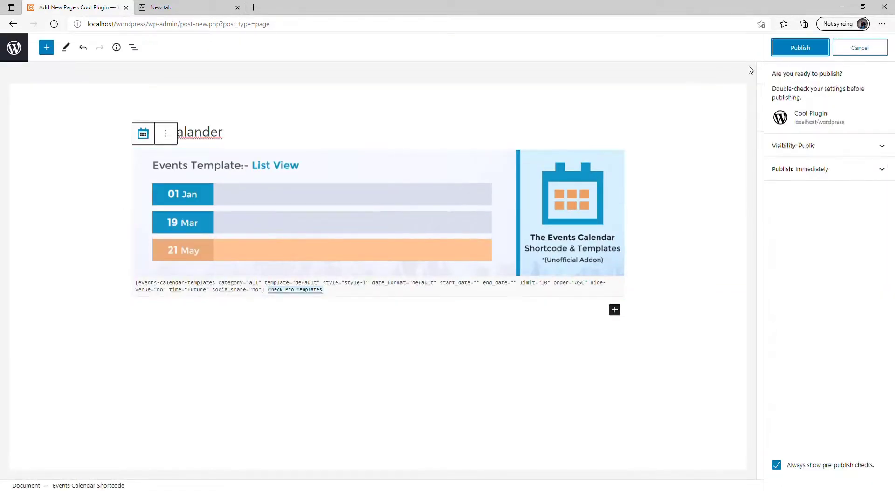
{"action": "left_click", "coordinate": [799, 47]}
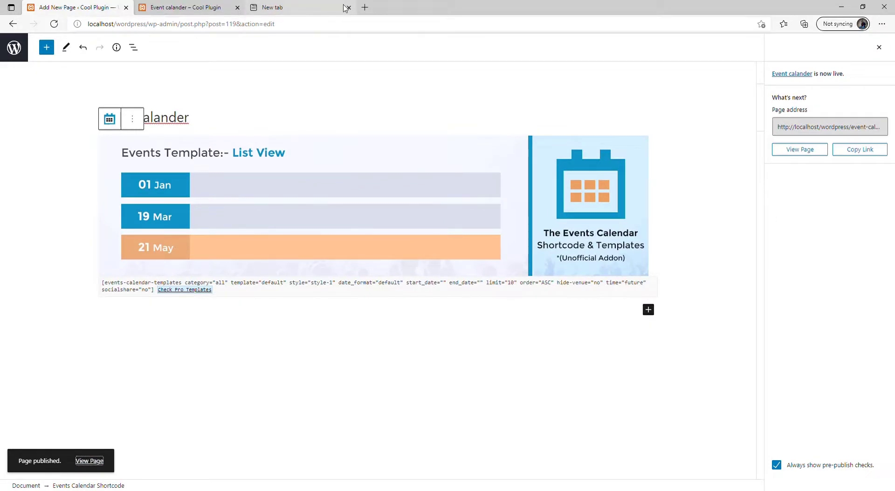
{"action": "left_click", "coordinate": [349, 8]}
{"action": "left_click", "coordinate": [186, 7]}
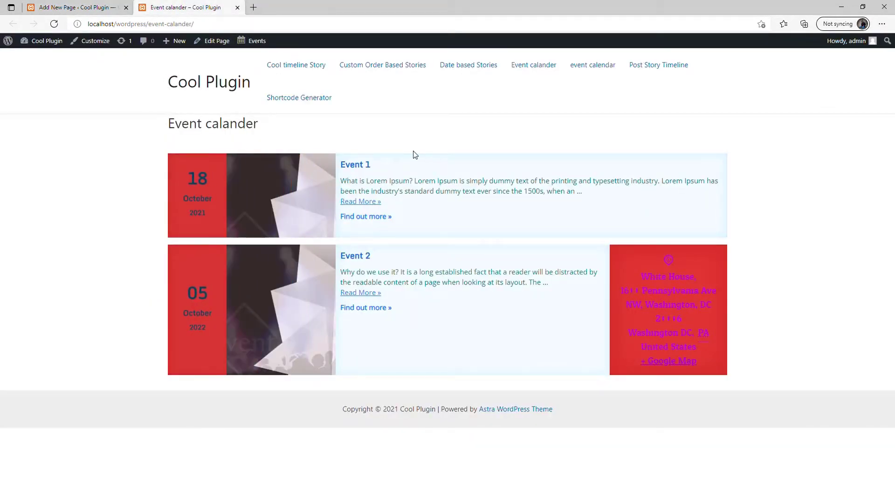
{"action": "key", "text": "ctrl+Tab"}
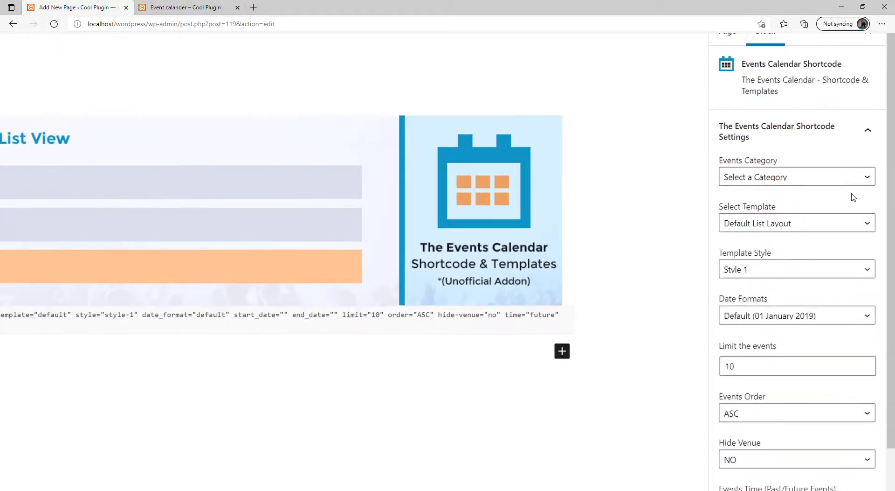
Set the events block to Timeline Layout, Style 2, full date format with times, and DESC order
{"action": "left_click", "coordinate": [778, 226]}
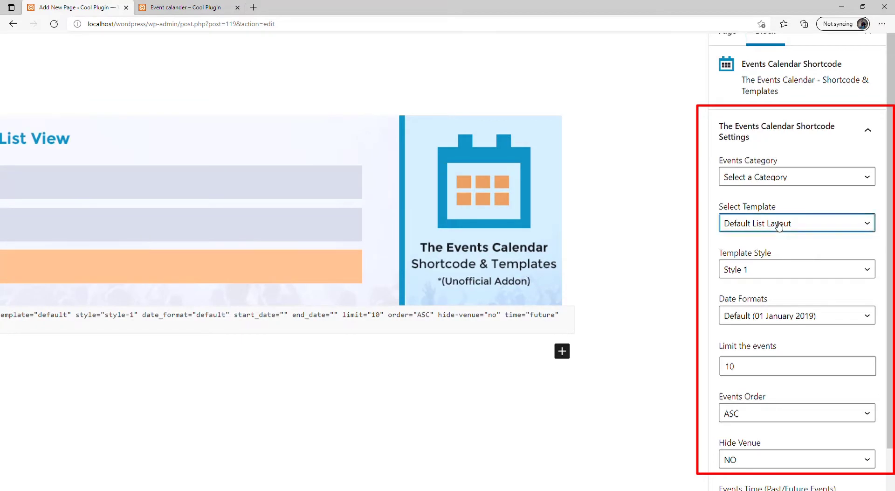
{"action": "left_click", "coordinate": [752, 252]}
{"action": "left_click", "coordinate": [772, 271]}
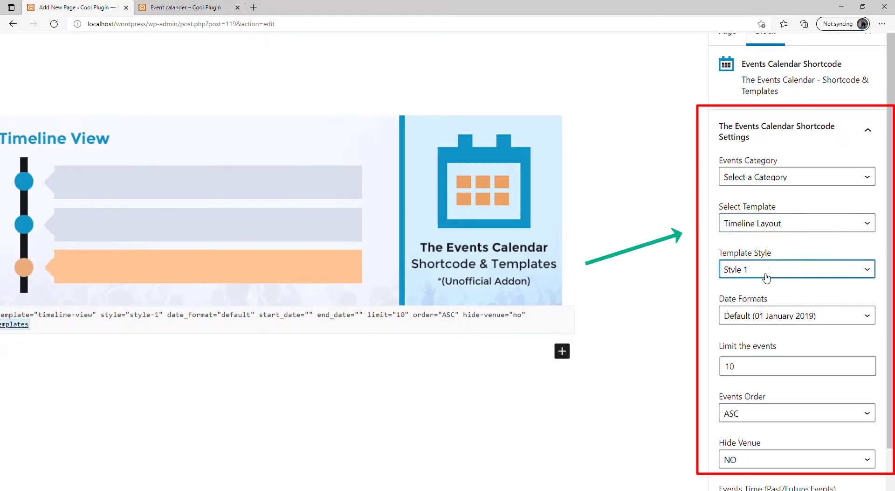
{"action": "left_click", "coordinate": [750, 297]}
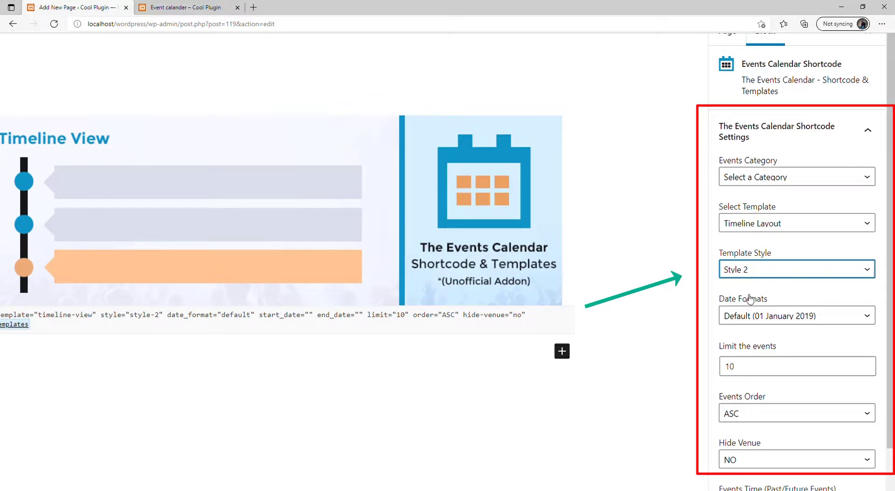
{"action": "scroll", "coordinate": [749, 297], "scroll_direction": "down", "scroll_amount": 1}
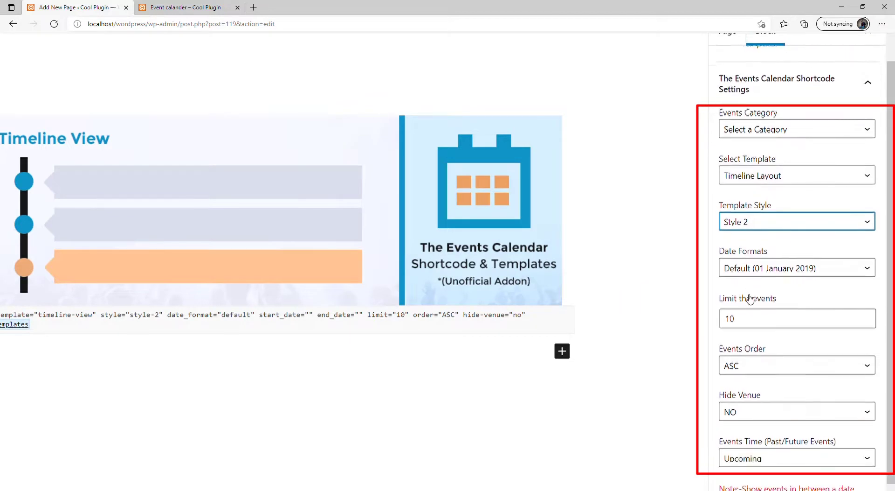
{"action": "left_click", "coordinate": [792, 268]}
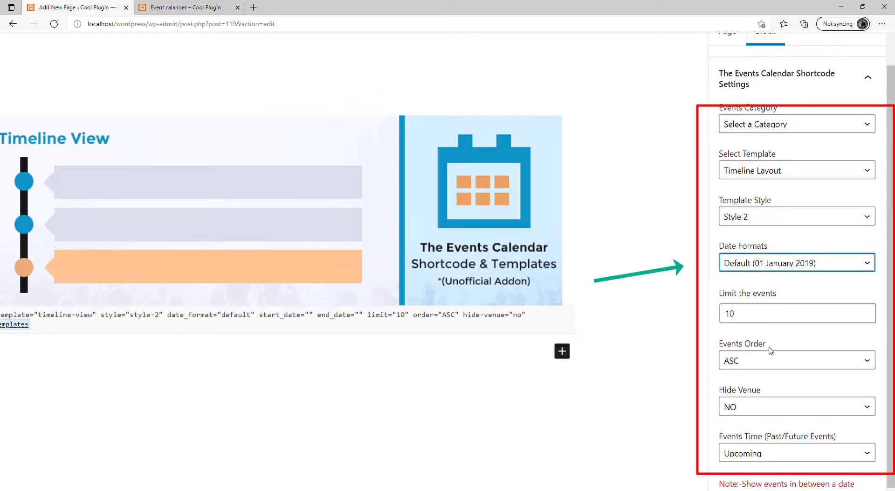
{"action": "key", "text": "Down"}
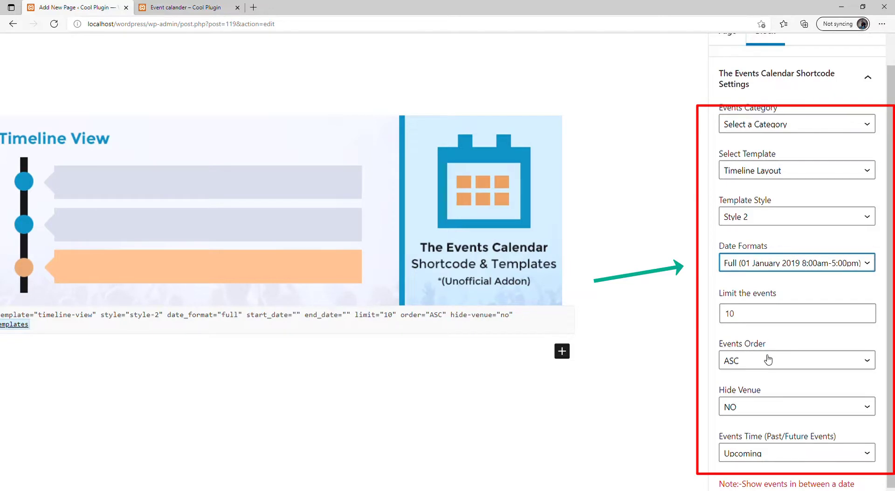
{"action": "scroll", "coordinate": [774, 326], "scroll_direction": "down", "scroll_amount": 2}
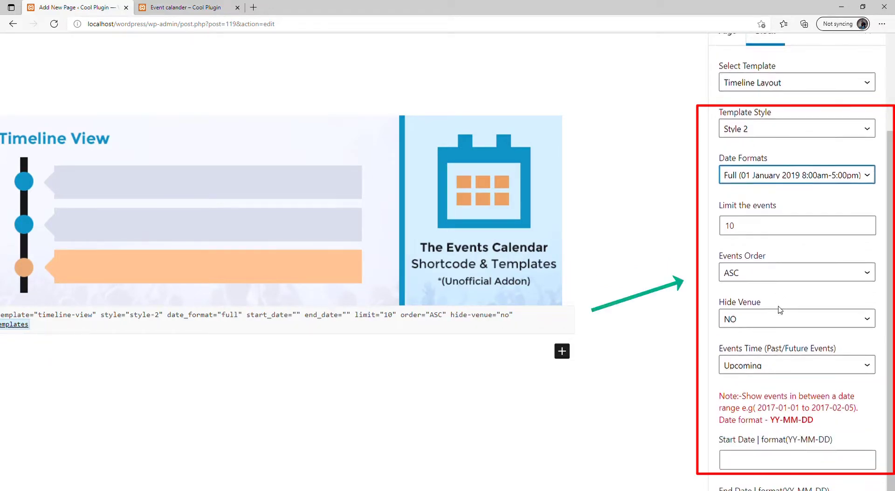
{"action": "left_click", "coordinate": [760, 278]}
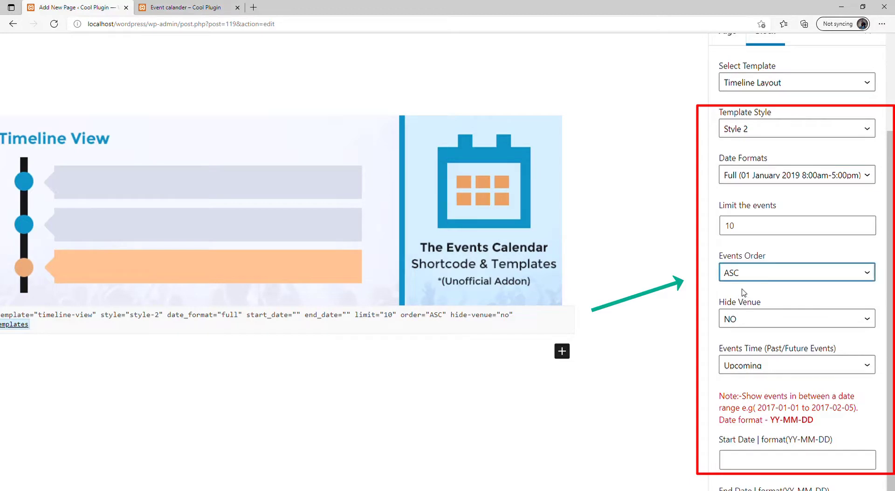
{"action": "left_click", "coordinate": [743, 297]}
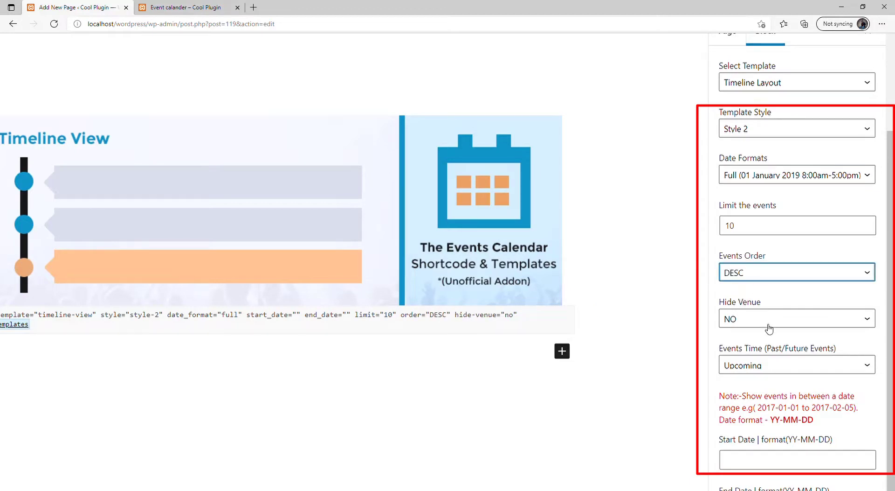
{"action": "key", "text": "ctrl+0"}
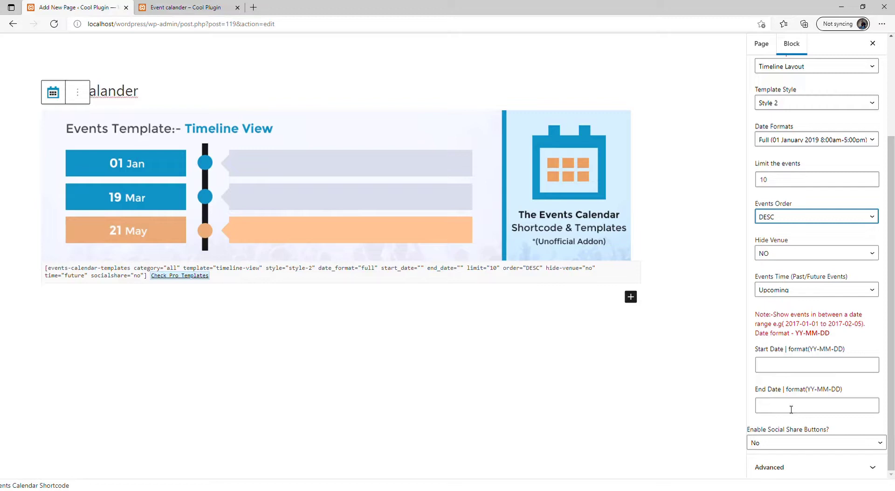
Update the page and start reloading the live Event calander tab
{"action": "scroll", "coordinate": [781, 331], "scroll_direction": "up", "scroll_amount": 5}
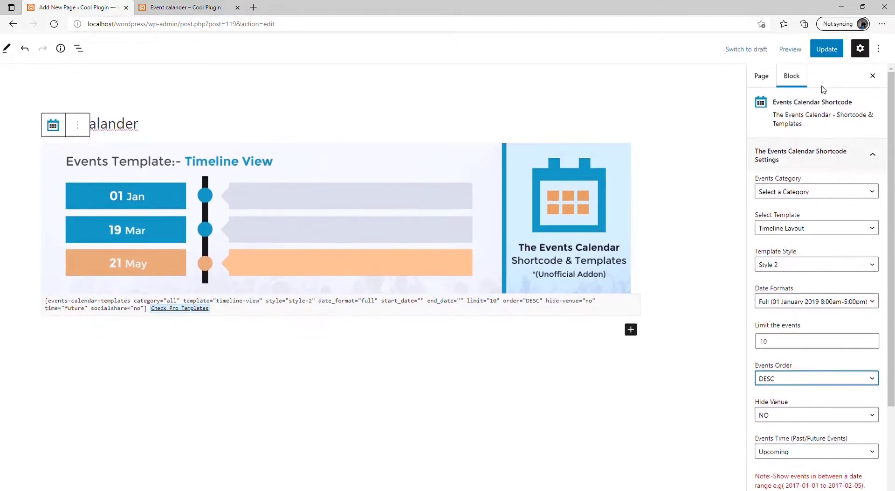
{"action": "left_click", "coordinate": [824, 49]}
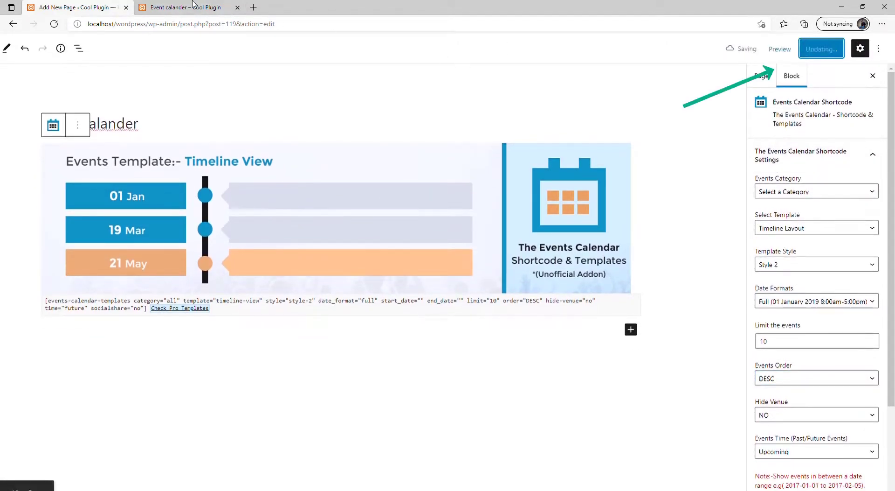
{"action": "left_click", "coordinate": [184, 8]}
{"action": "left_click", "coordinate": [189, 24]}
Reload the live page and scroll through the vertical event timeline
{"action": "key", "text": "Return"}
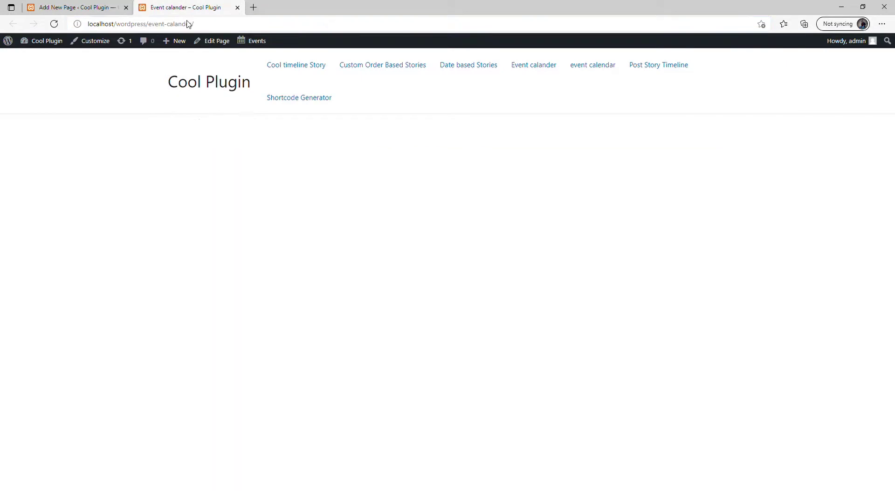
{"action": "scroll", "coordinate": [328, 324], "scroll_direction": "down", "scroll_amount": 2}
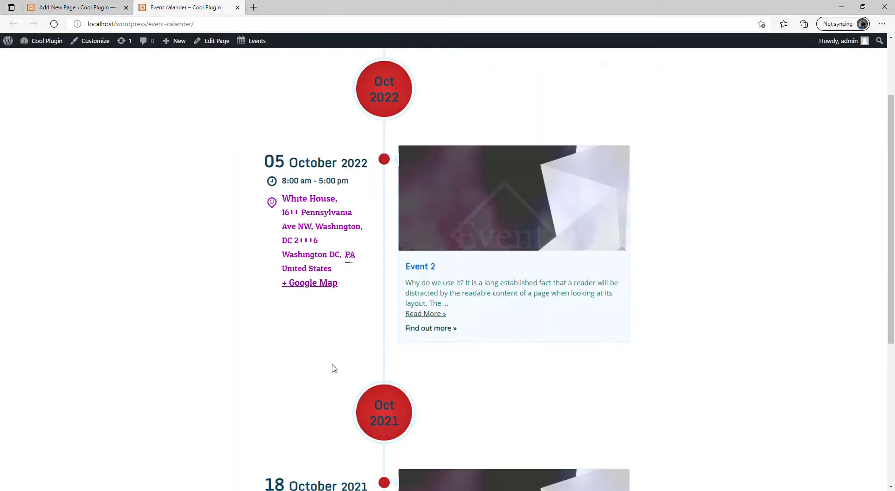
{"action": "scroll", "coordinate": [426, 354], "scroll_direction": "down", "scroll_amount": 2}
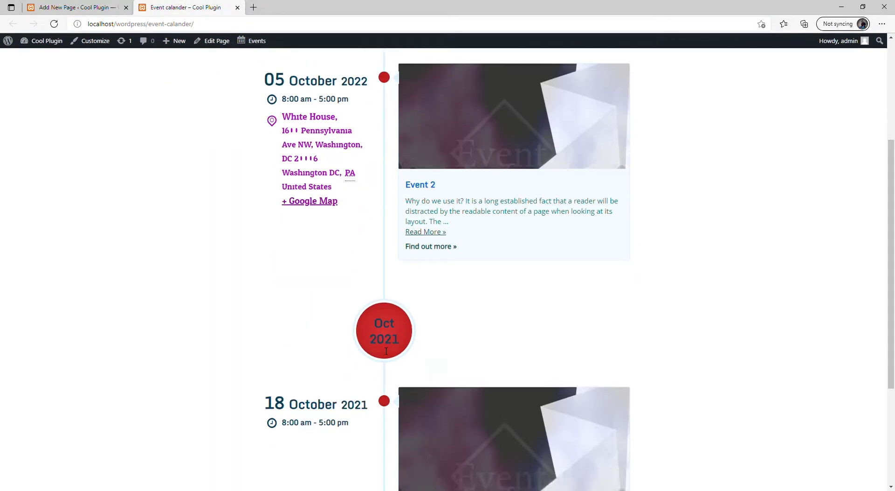
{"action": "scroll", "coordinate": [386, 351], "scroll_direction": "up", "scroll_amount": 3}
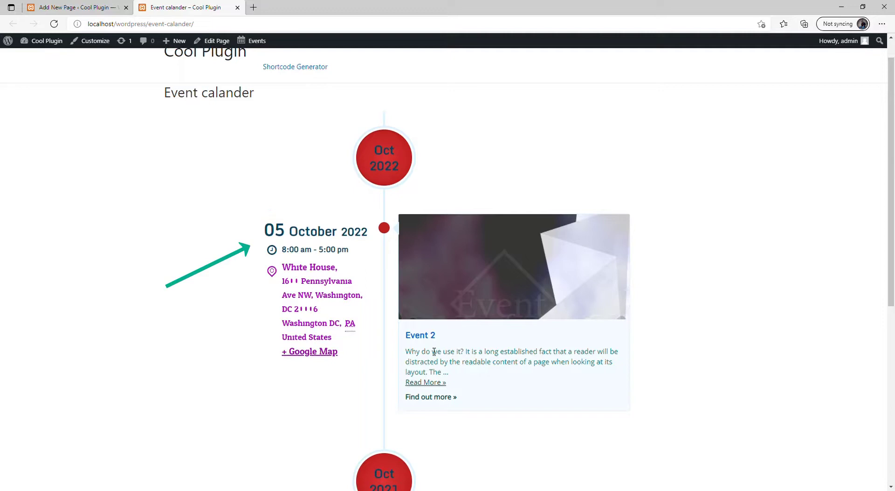
In Events Addons Shortcodes Settings, set the main skin colour to sky blue (#31c5d8)
{"action": "left_click", "coordinate": [49, 6]}
{"action": "left_click", "coordinate": [15, 50]}
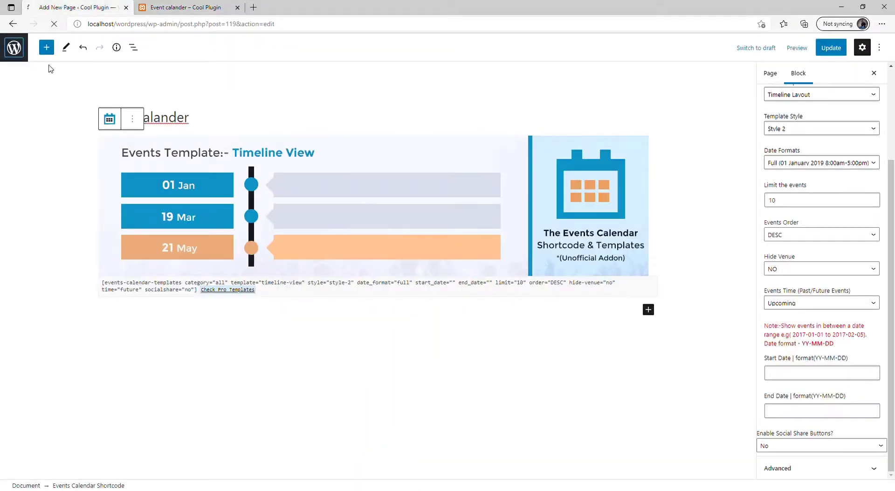
{"action": "mouse_move", "coordinate": [66, 119]}
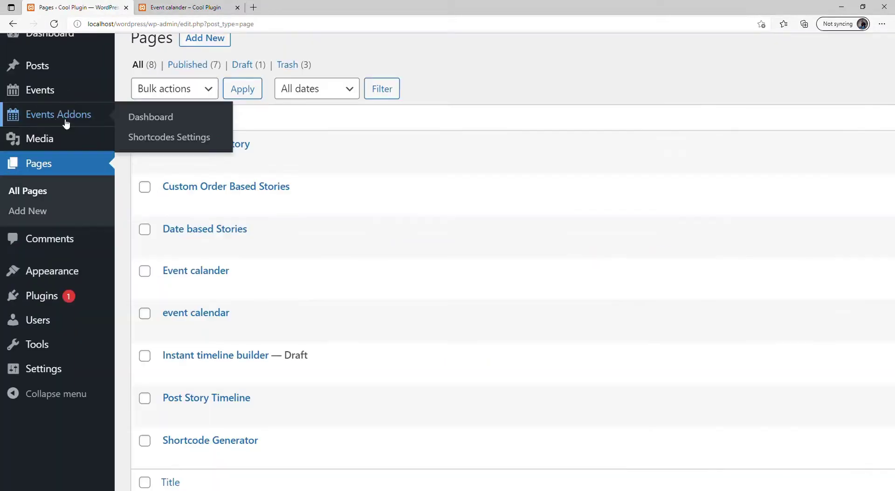
{"action": "left_click", "coordinate": [165, 142]}
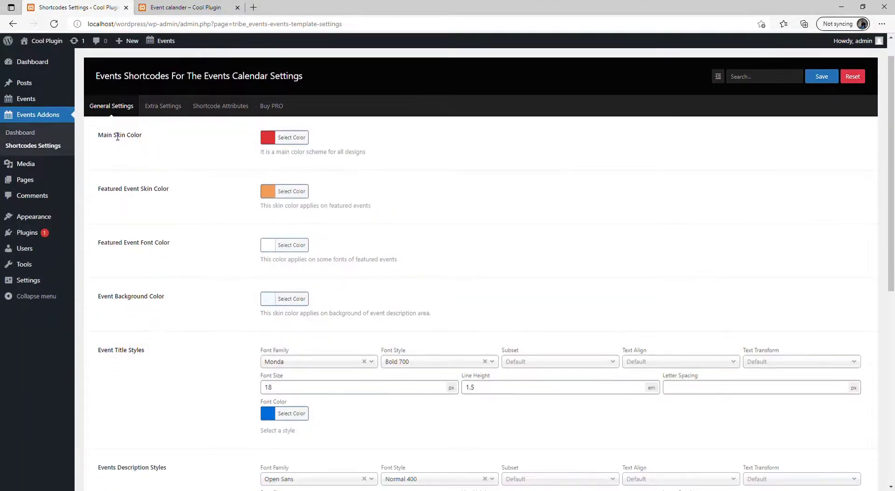
{"action": "left_click", "coordinate": [282, 139]}
{"action": "left_click", "coordinate": [311, 184]}
{"action": "left_click_drag", "start_coordinate": [314, 188], "coordinate": [315, 169]}
{"action": "left_click", "coordinate": [153, 206]}
Make the event title and description font colours black and save the settings
{"action": "scroll", "coordinate": [153, 206], "scroll_direction": "down", "scroll_amount": 2}
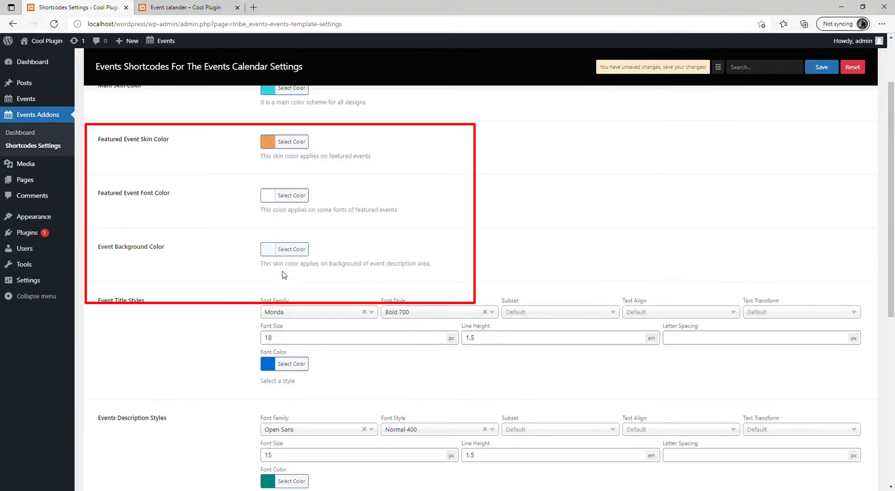
{"action": "scroll", "coordinate": [242, 378], "scroll_direction": "down", "scroll_amount": 1}
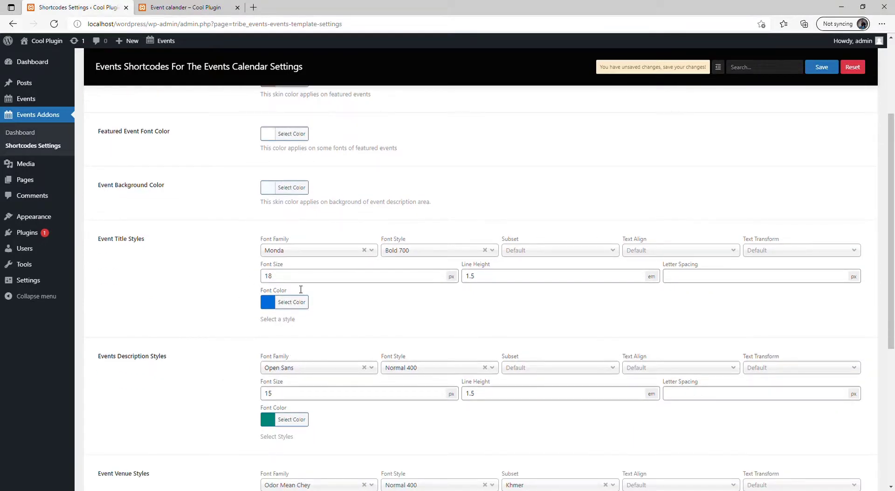
{"action": "left_click", "coordinate": [275, 304]}
{"action": "left_click", "coordinate": [270, 408]}
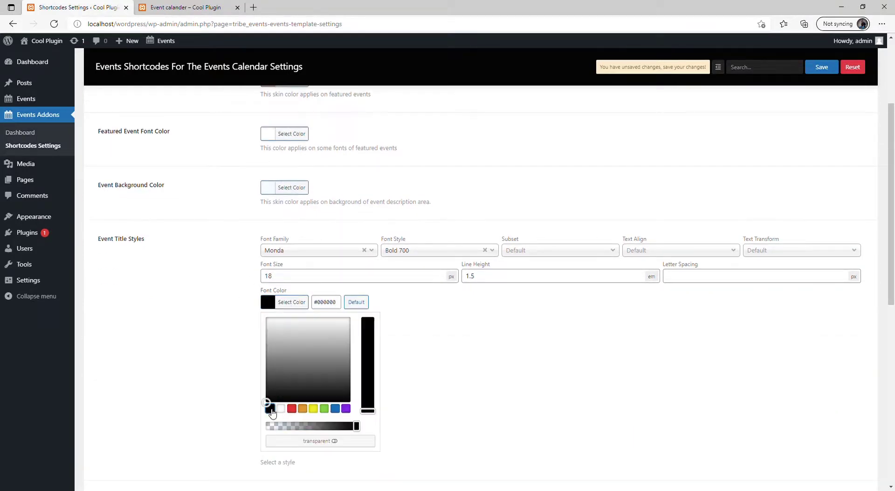
{"action": "scroll", "coordinate": [234, 373], "scroll_direction": "down", "scroll_amount": 2}
{"action": "left_click", "coordinate": [268, 350]}
{"action": "left_click", "coordinate": [270, 457]}
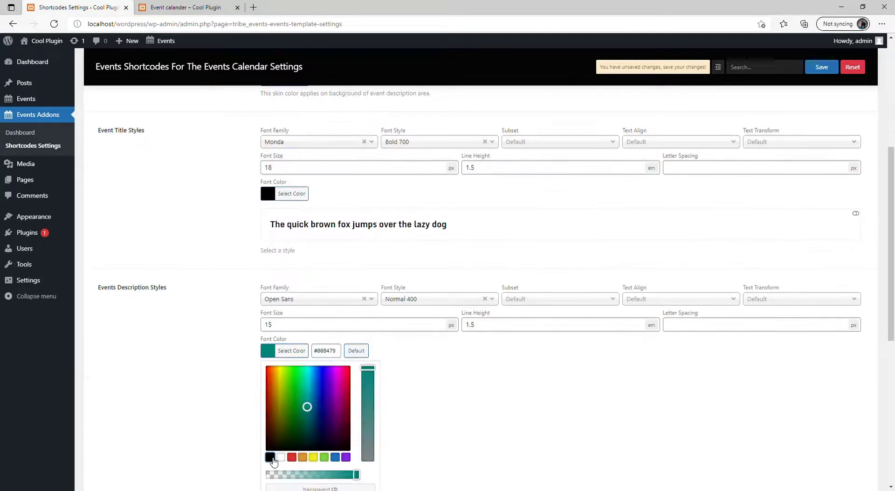
{"action": "scroll", "coordinate": [227, 371], "scroll_direction": "down", "scroll_amount": 1}
{"action": "left_click", "coordinate": [228, 372]}
{"action": "scroll", "coordinate": [227, 372], "scroll_direction": "up", "scroll_amount": 6}
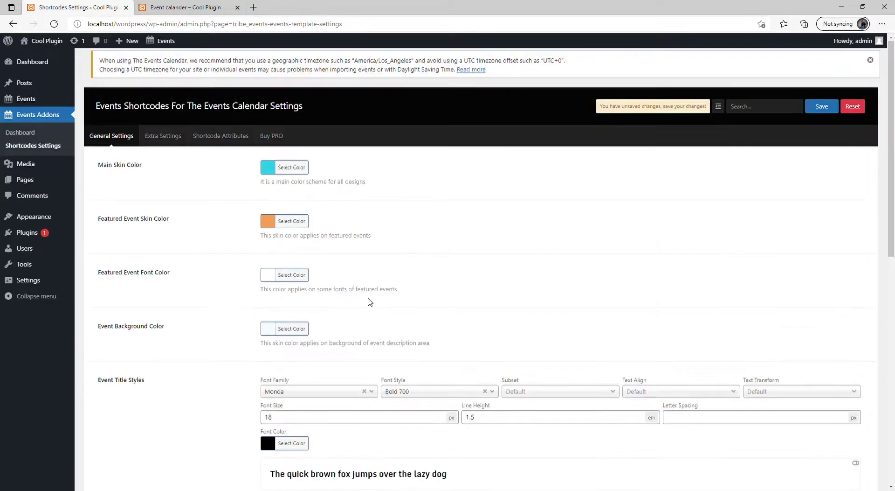
{"action": "left_click", "coordinate": [821, 106]}
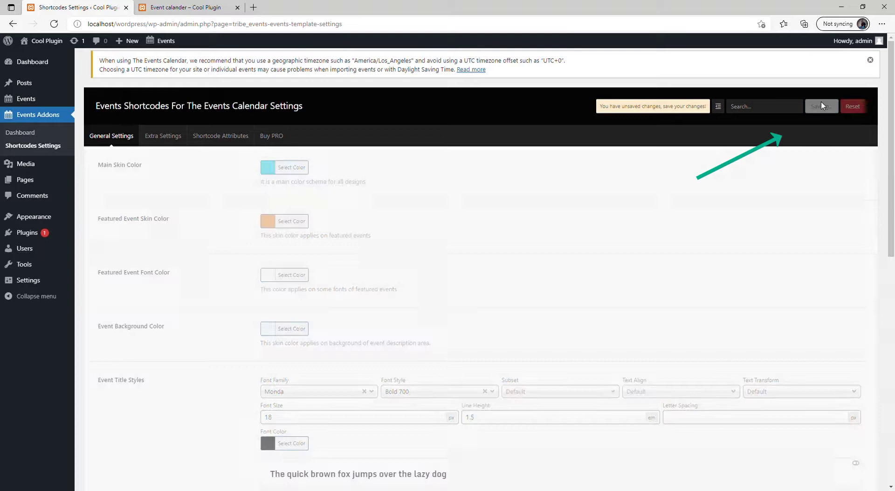
Reload the live Event calander page to show the sky-blue timeline markers
{"action": "left_click", "coordinate": [182, 7]}
{"action": "left_click", "coordinate": [175, 28]}
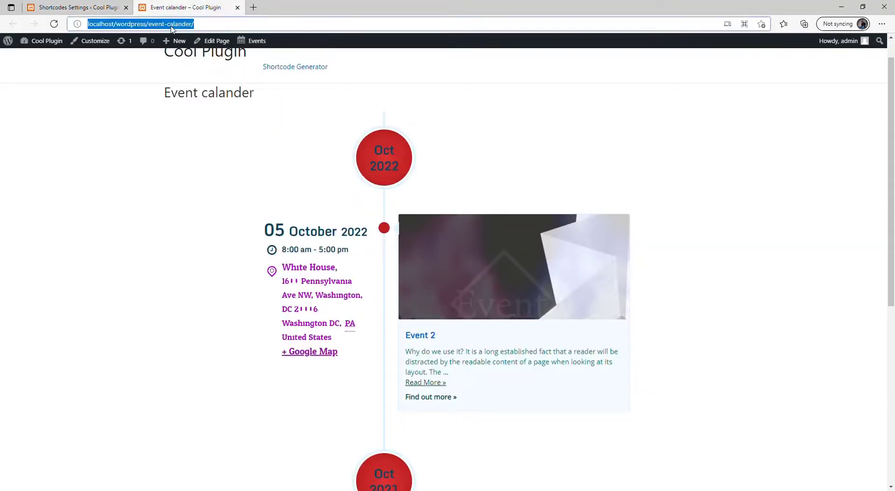
{"action": "key", "text": "Return"}
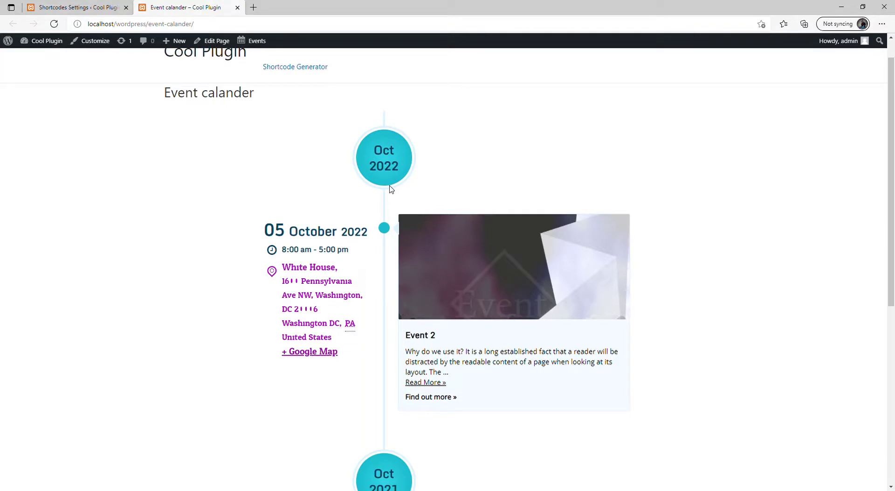
Check the custom CSS box, then view Shortcode Attributes and select the default shortcode
{"action": "left_click", "coordinate": [87, 6]}
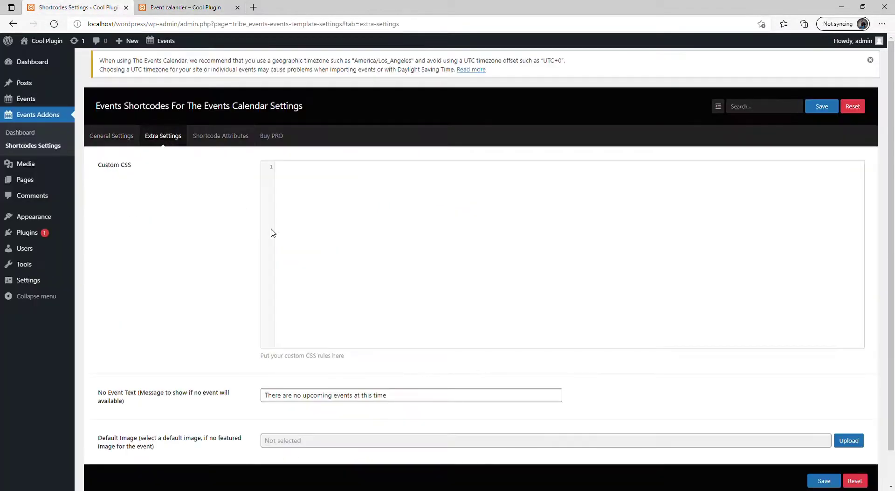
{"action": "left_click", "coordinate": [320, 206]}
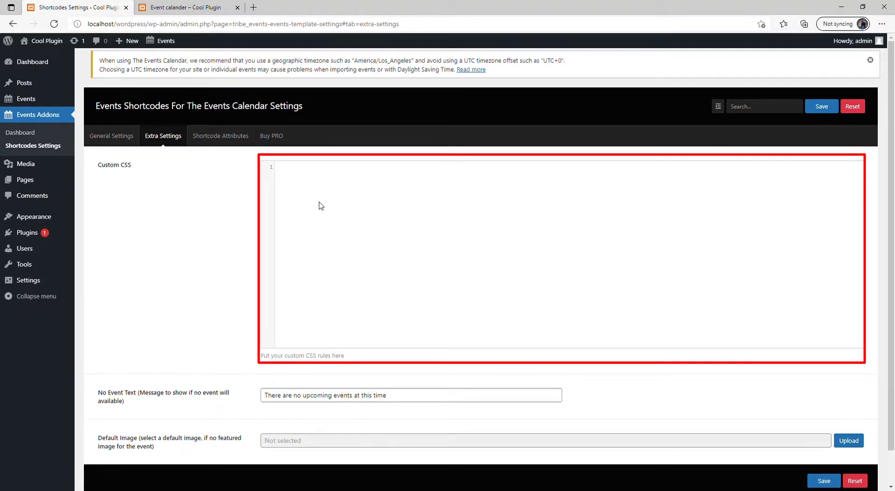
{"action": "left_click", "coordinate": [208, 135]}
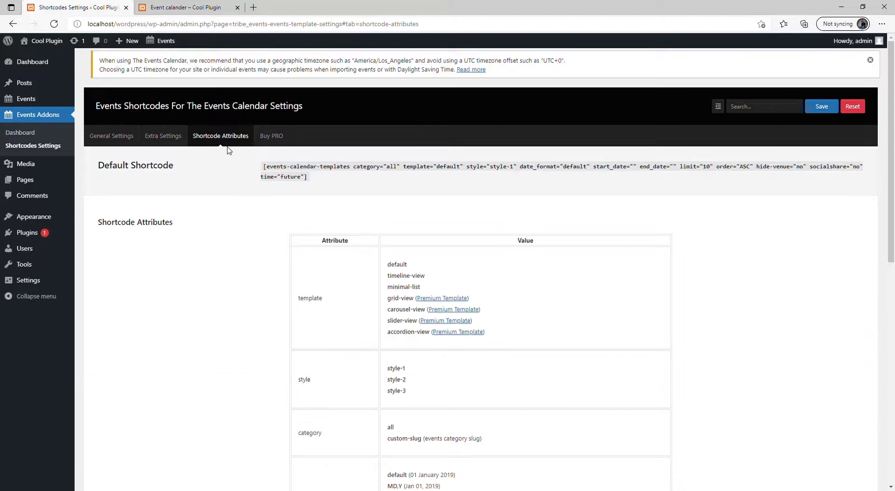
{"action": "triple_click", "coordinate": [263, 168]}
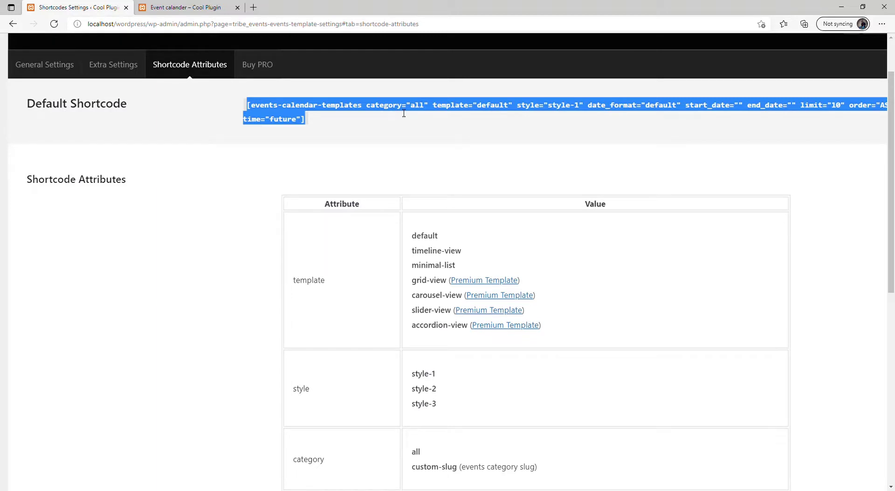
{"action": "left_click", "coordinate": [323, 152]}
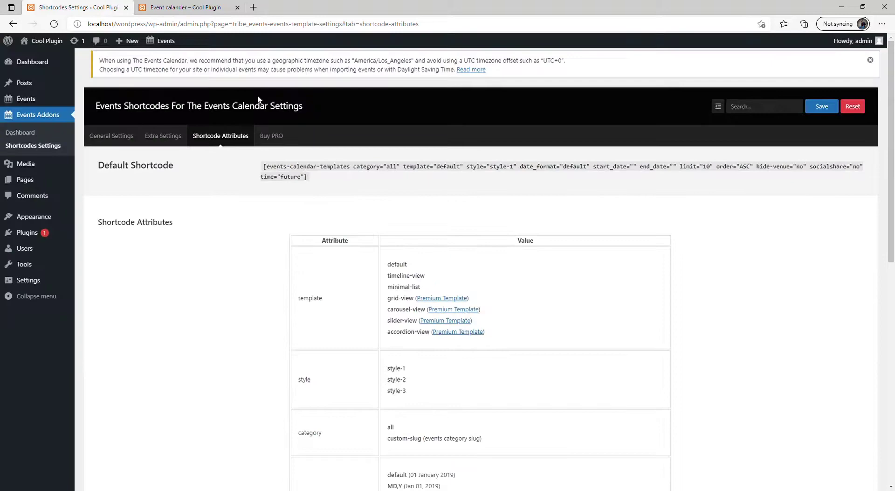
Open the Buy PRO tab comparing free and PRO features
{"action": "left_click", "coordinate": [272, 141]}
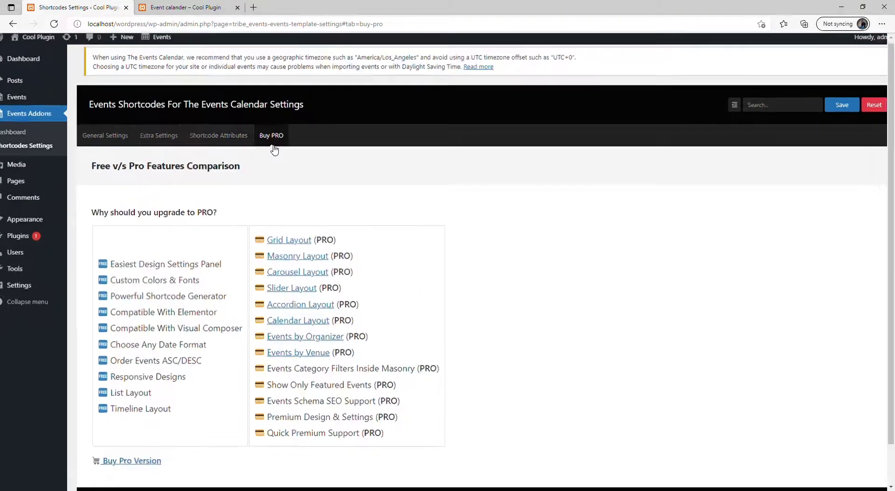
{"action": "scroll", "coordinate": [271, 152], "scroll_direction": "up", "scroll_amount": 5}
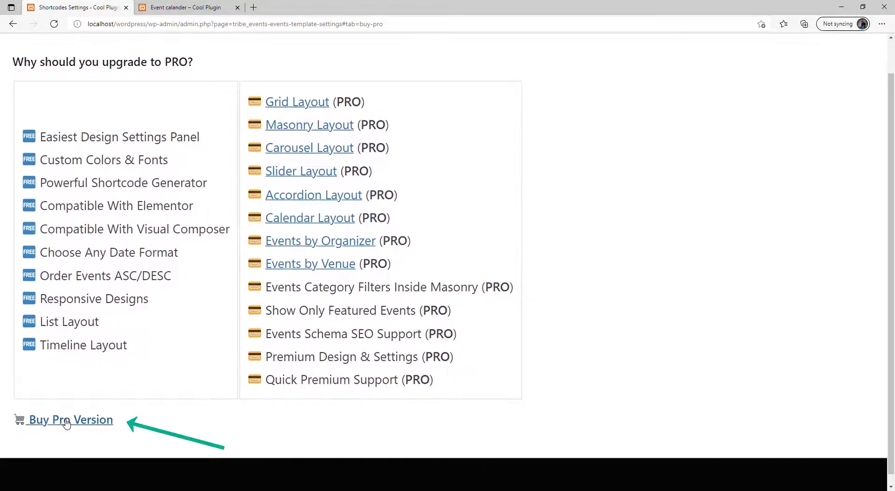